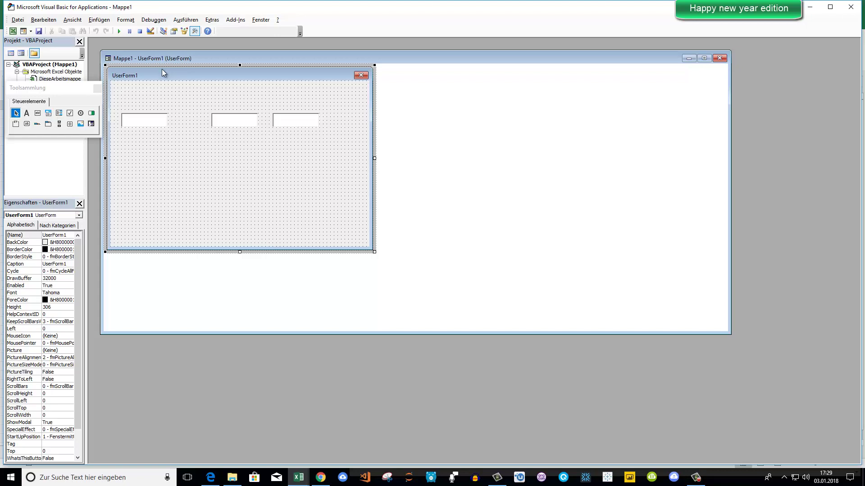
- Run UserForm1, shift it slightly left, and enter 2 in the first text box
click(118, 31)
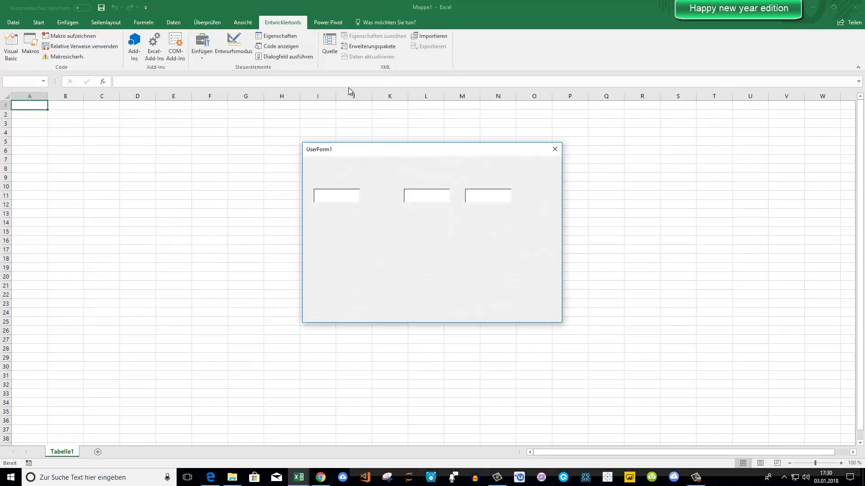
drag(370, 153, 342, 155)
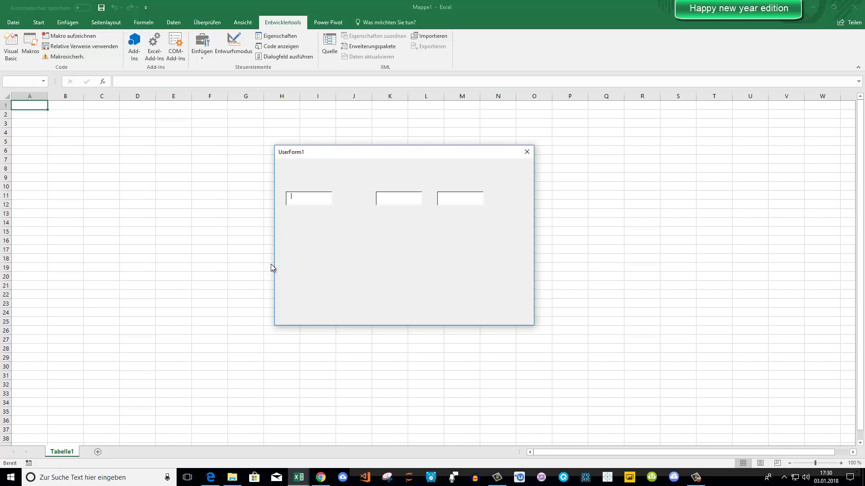
text(2)
key(Tab)
- Enter 4 in the second text box so the third shows 6
key(BackSpace)
text(0)
double_click(381, 197)
text(3)
key(BackSpace)
text(04)
double_click(381, 197)
text(04)
key(BackSpace)
- Close the running form and move the Toolsammlung toolbox aside
click(527, 152)
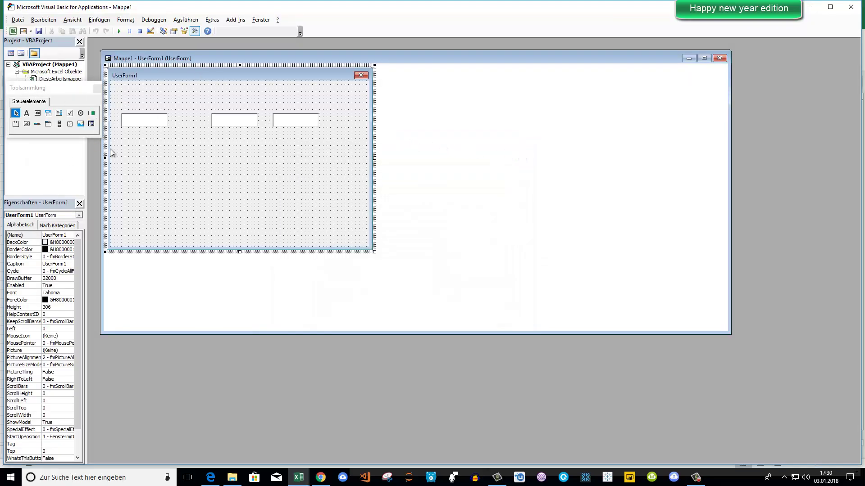
drag(62, 93, 69, 113)
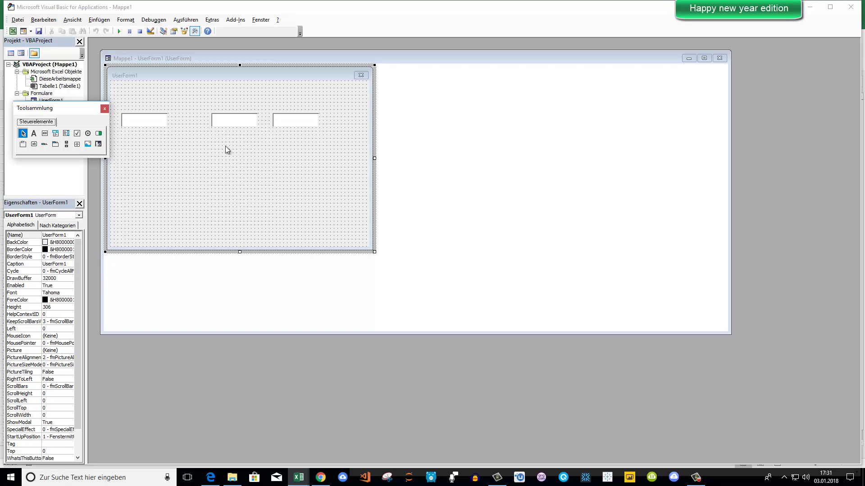
- Open UserForm1's code window and maximize it in the editor
double_click(217, 166)
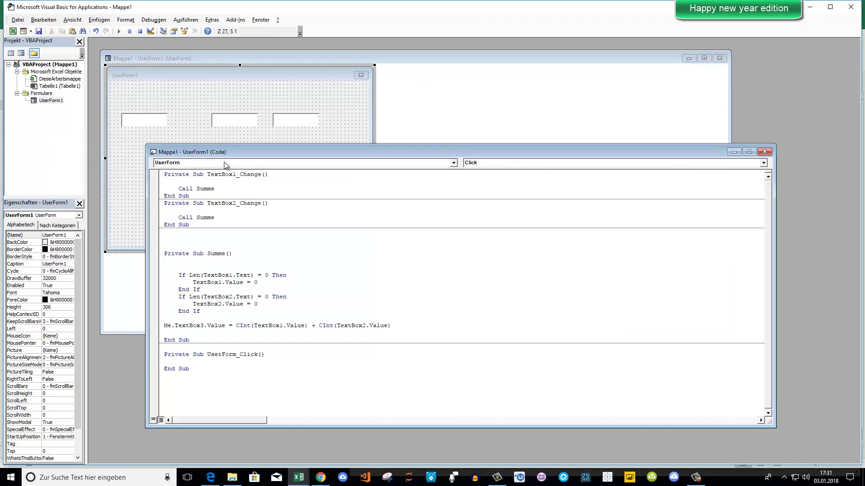
drag(268, 151, 255, 115)
double_click(255, 115)
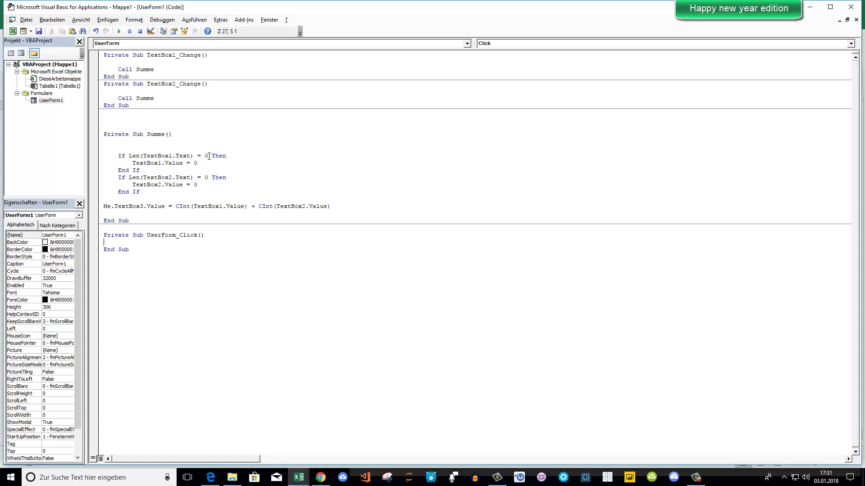
- Highlight Summe's check that sets an empty TextBox1 to 0, then rerun the form
drag(129, 156, 212, 156)
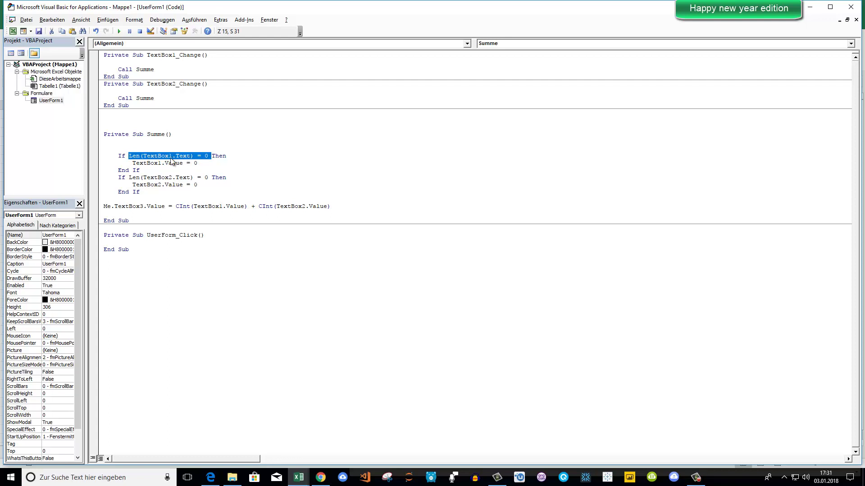
drag(199, 163, 186, 163)
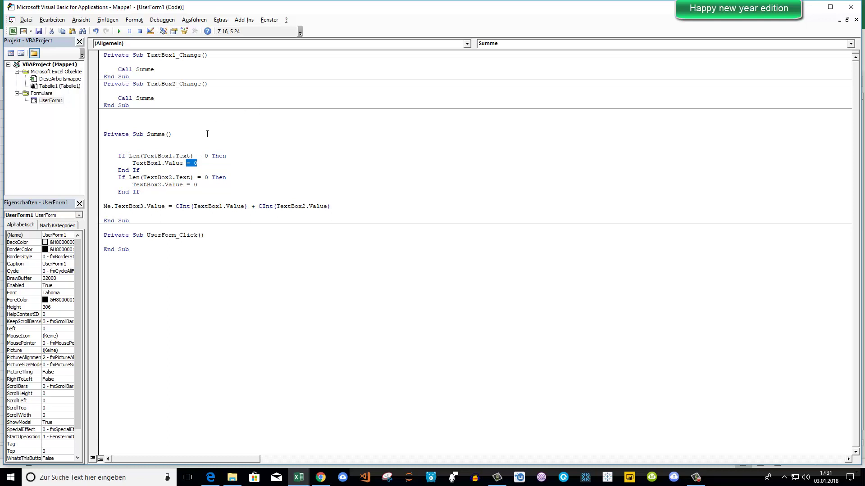
click(119, 31)
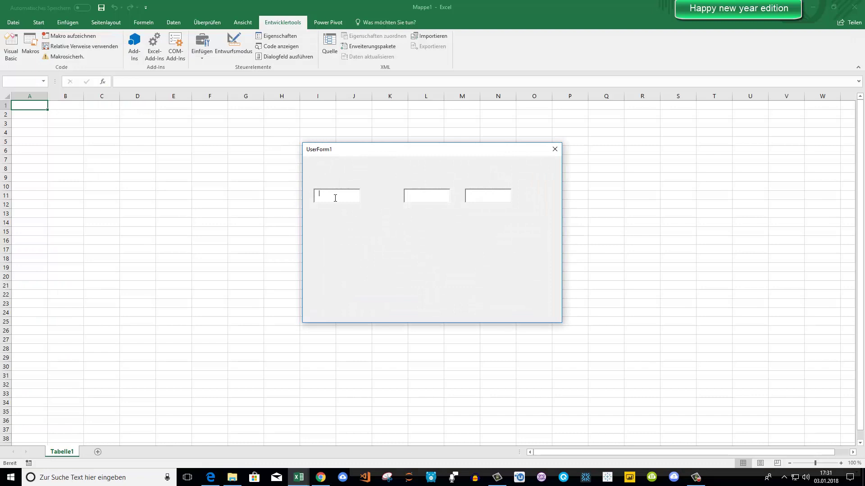
- Enter 4 in the first box to see 4 in the third, then close the form and reopen its code
text(4)
drag(413, 194, 405, 194)
click(555, 149)
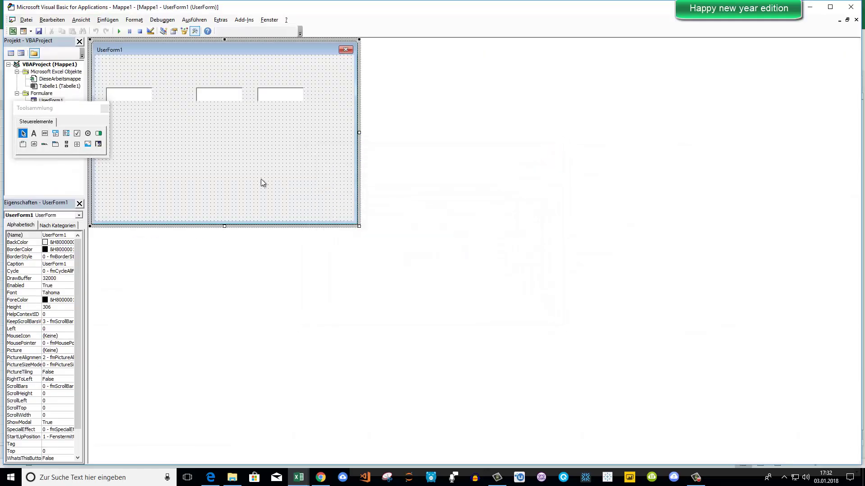
double_click(184, 140)
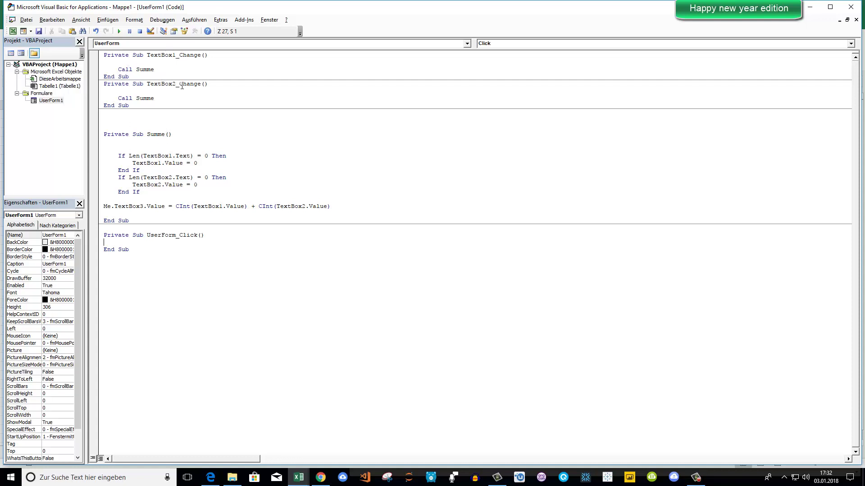
click(119, 31)
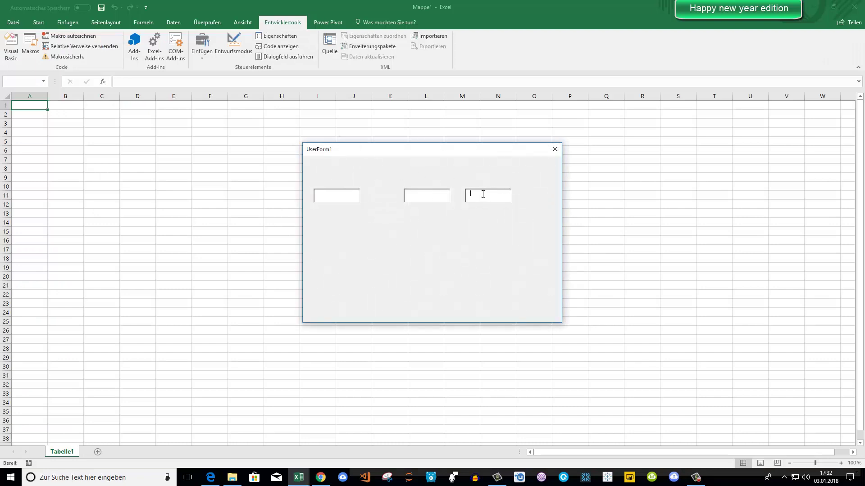
click(331, 196)
drag(412, 195, 404, 198)
click(554, 149)
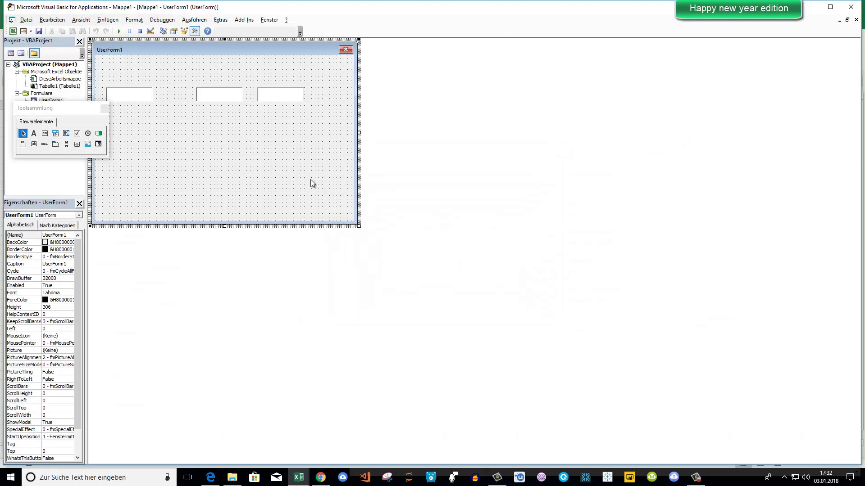
double_click(212, 141)
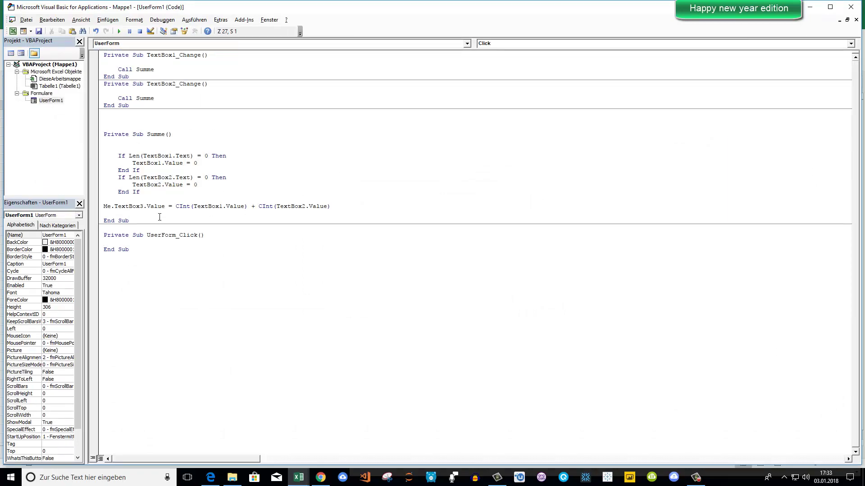
- Delete the empty Private Sub UserForm_Click procedure below Summe
drag(103, 234, 203, 249)
key(Delete)
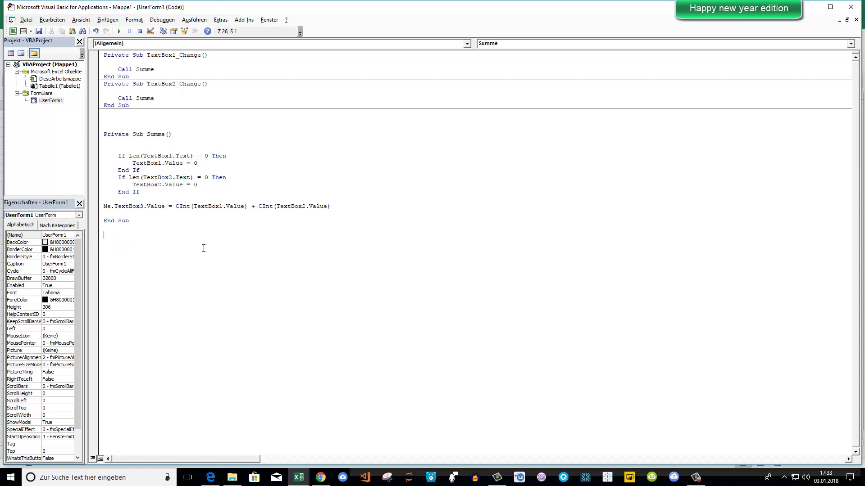